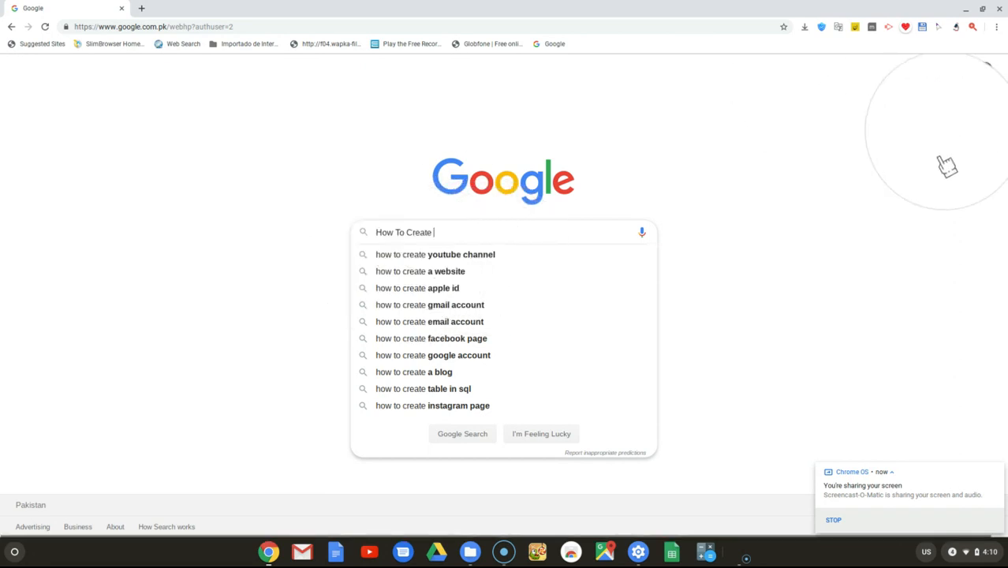
click(767, 361)
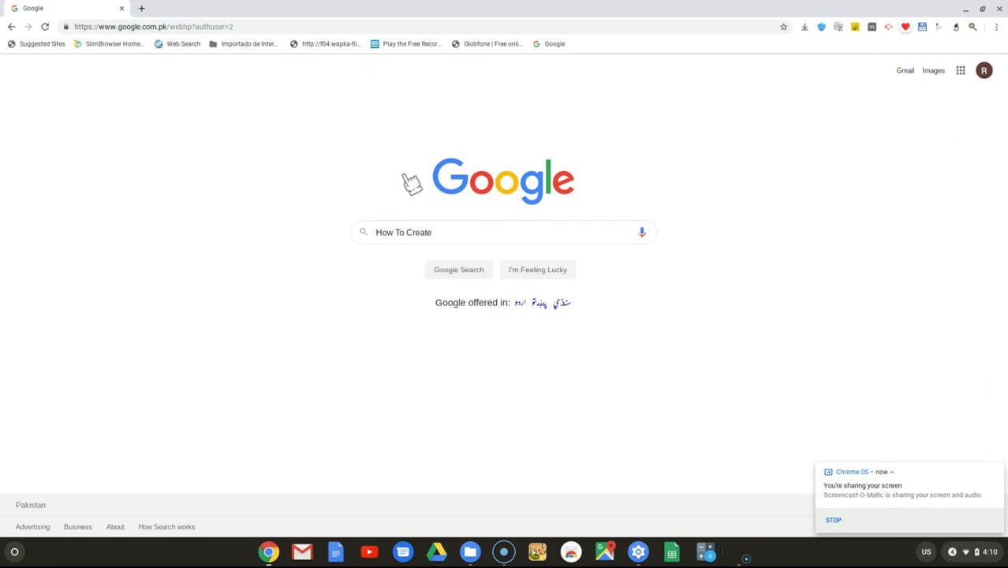
drag(419, 226, 372, 244)
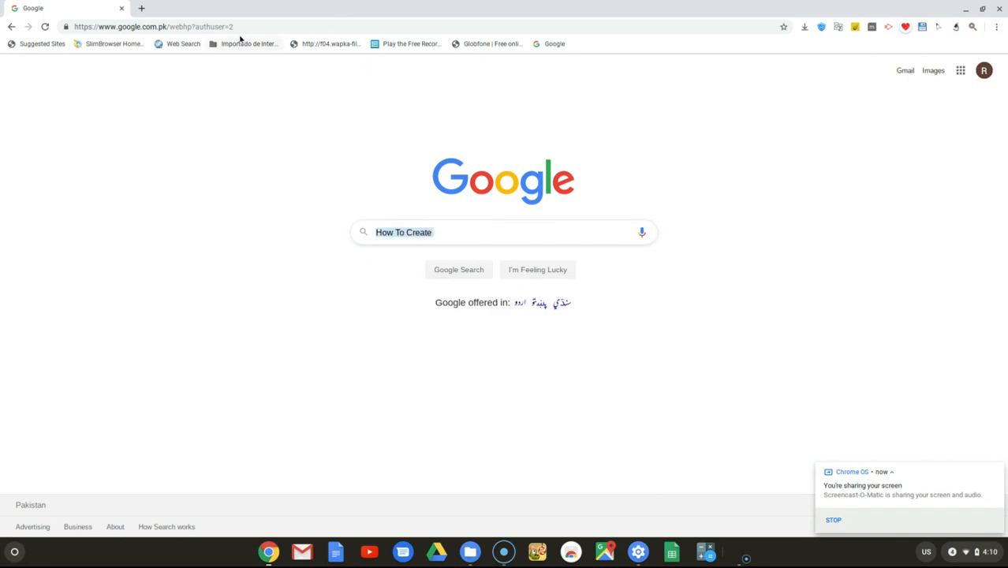
click(240, 27)
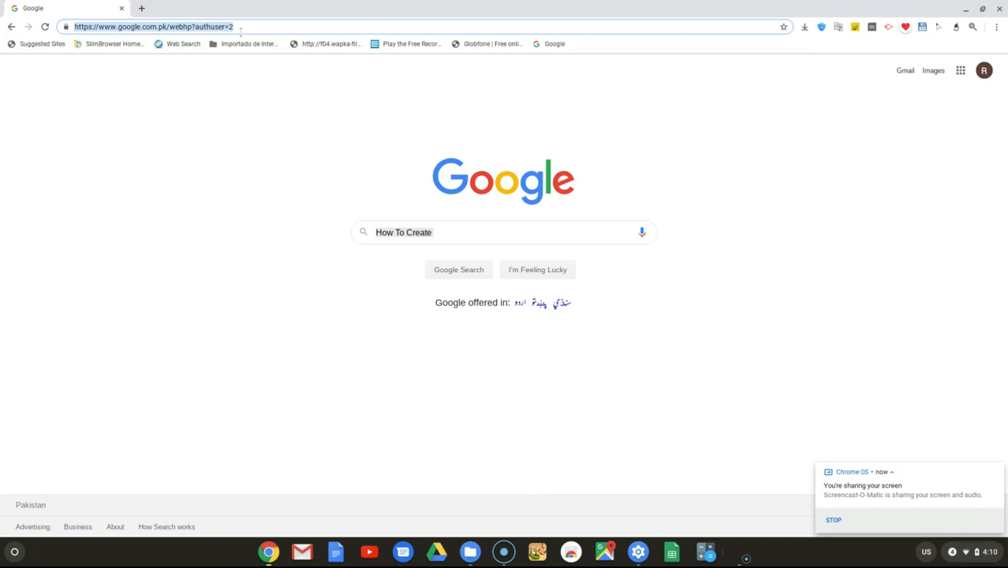
text(yo)
key(Return)
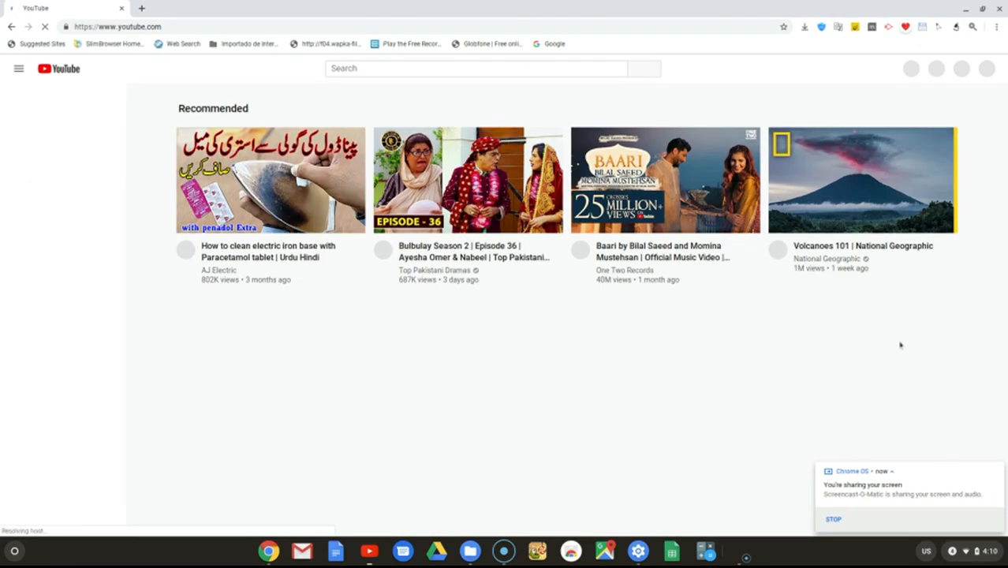
Step: Start creating a channel from the signed-in account's options
click(974, 29)
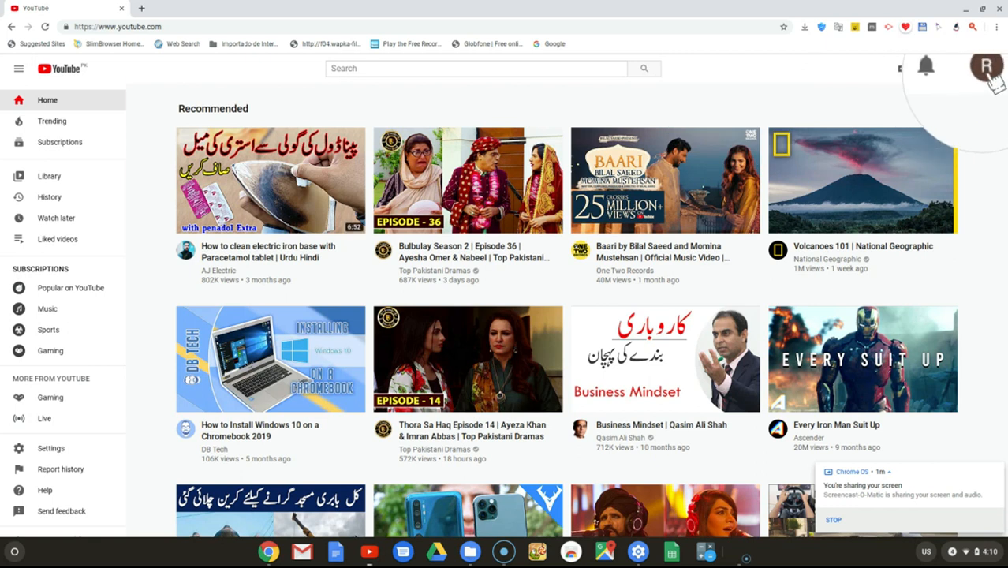
click(765, 80)
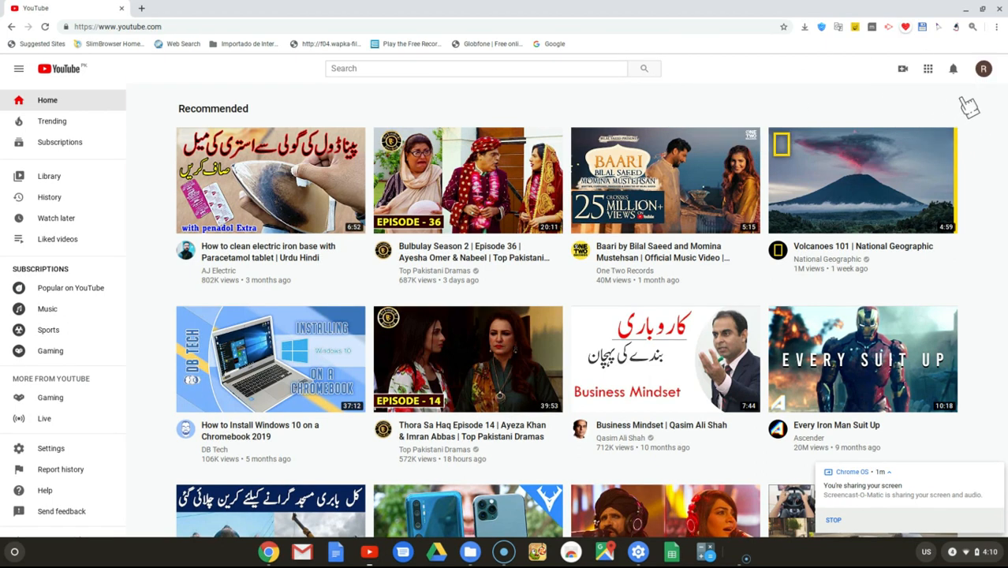
mouse_move(963, 95)
mouse_down()
mouse_move(991, 87)
mouse_move(995, 66)
mouse_move(984, 57)
mouse_move(967, 73)
mouse_move(984, 89)
mouse_up()
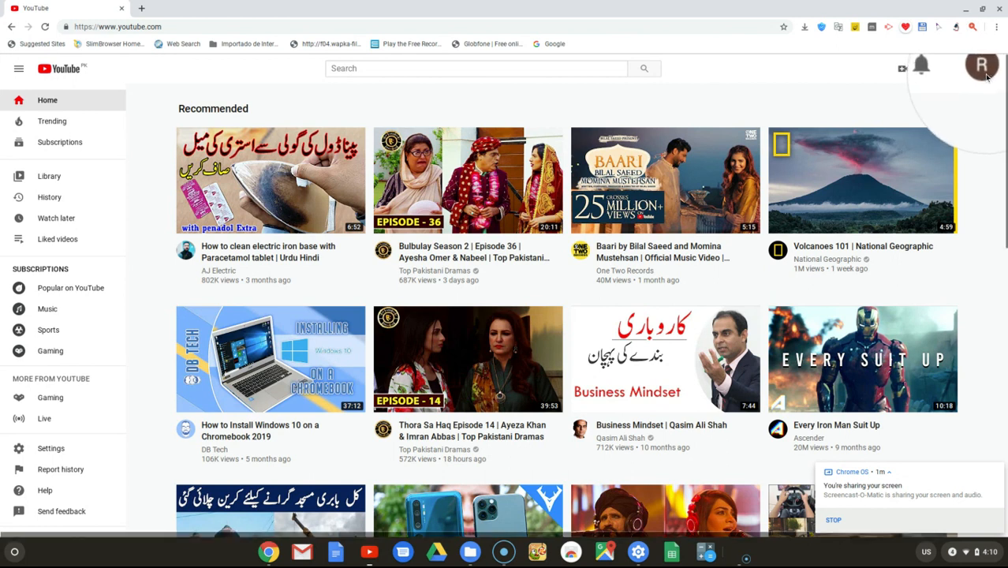
click(983, 95)
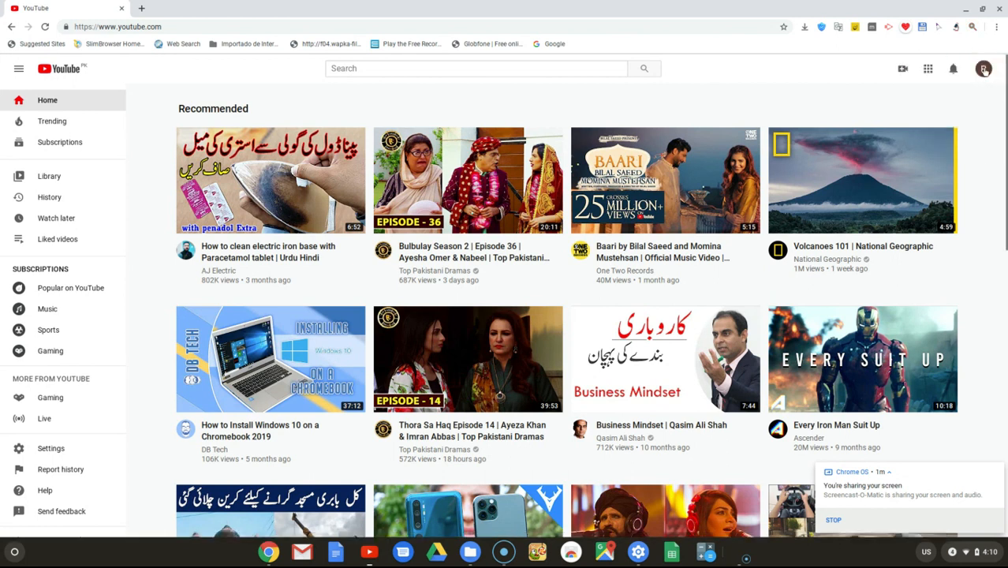
click(983, 69)
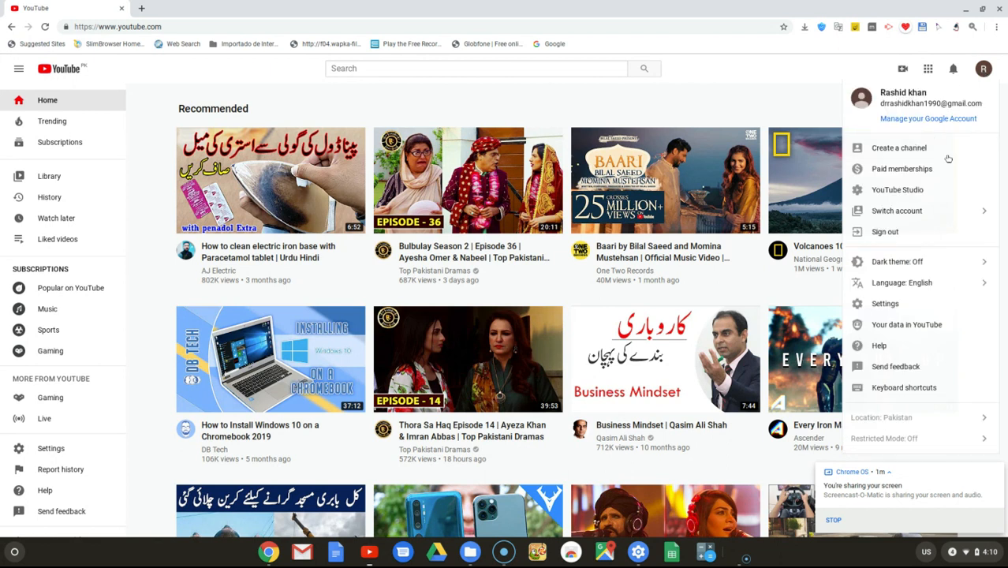
mouse_move(944, 157)
mouse_down()
mouse_move(883, 163)
mouse_move(837, 150)
mouse_move(902, 139)
mouse_move(938, 152)
mouse_move(946, 165)
mouse_up()
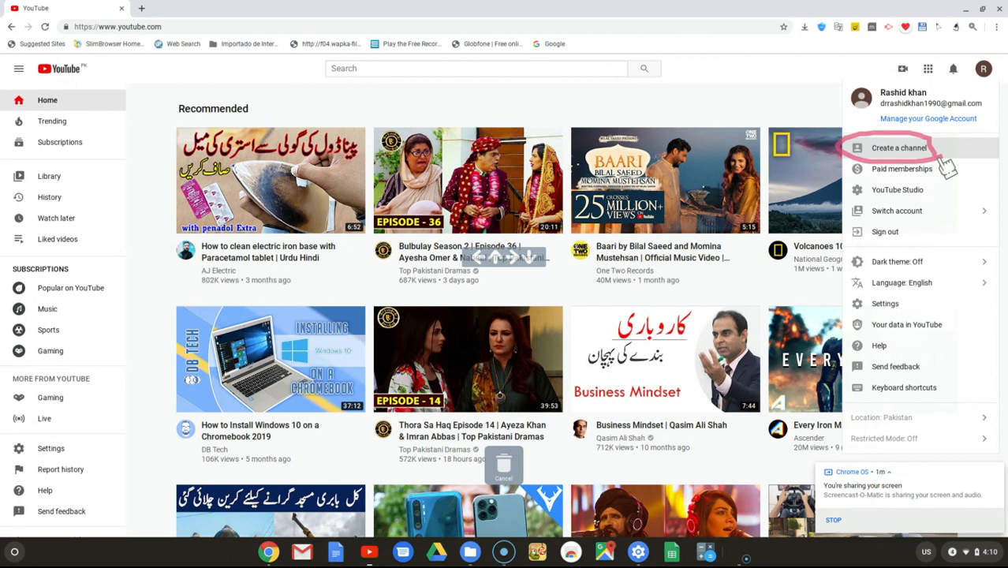
drag(946, 166, 944, 163)
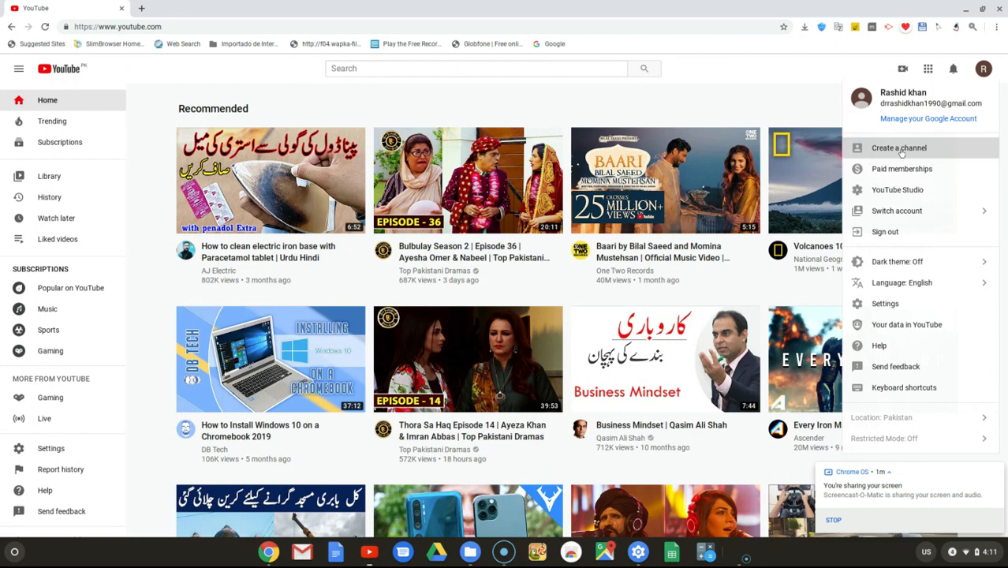
click(899, 149)
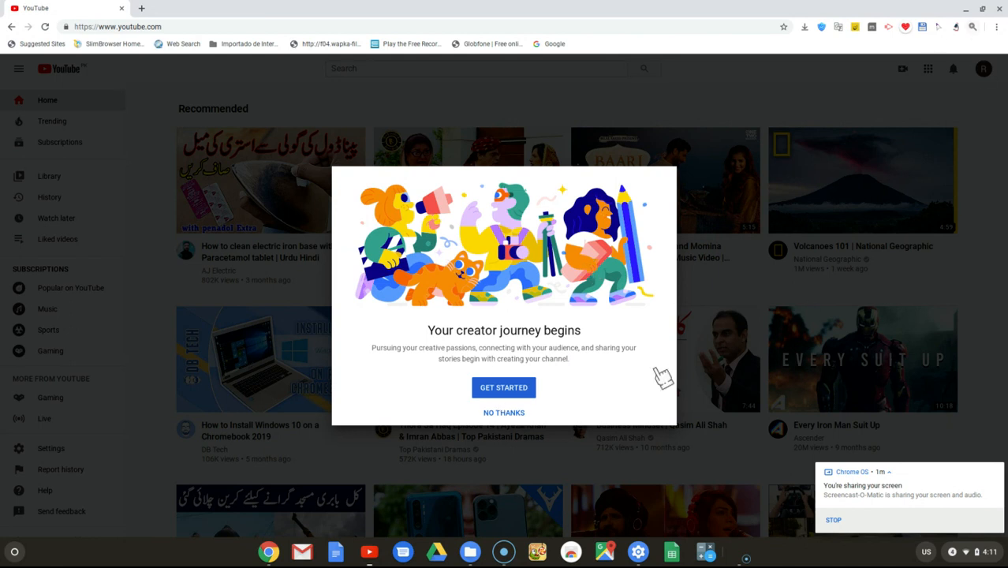
Step: Get started with the creator setup and choose to create the channel with a custom name
mouse_move(553, 402)
mouse_down()
mouse_move(491, 406)
mouse_move(451, 376)
mouse_move(488, 362)
mouse_move(557, 383)
mouse_move(567, 410)
mouse_move(553, 404)
mouse_up()
click(515, 387)
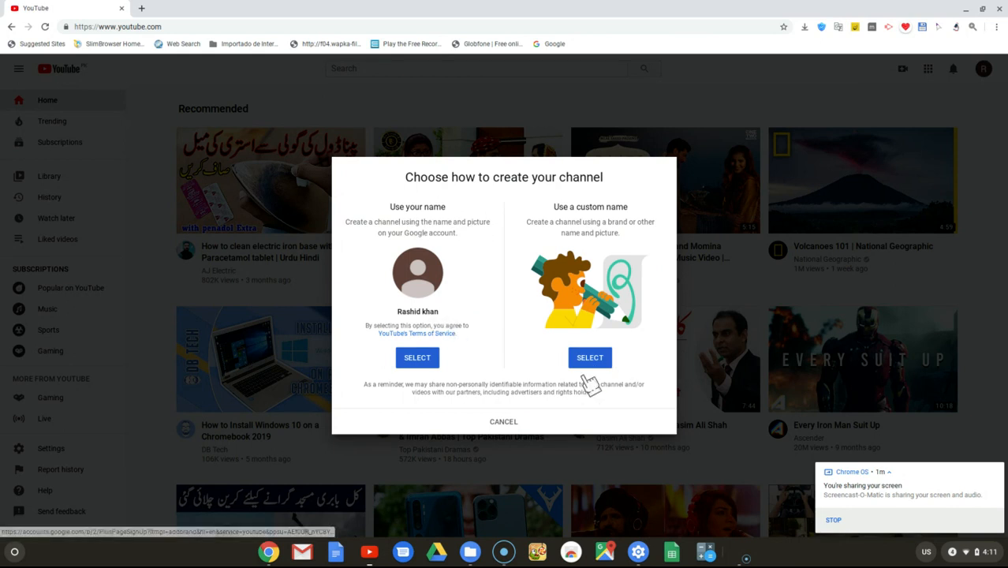
mouse_move(579, 377)
mouse_down()
mouse_move(620, 370)
mouse_move(611, 340)
mouse_move(561, 352)
mouse_move(569, 377)
mouse_move(603, 382)
mouse_up()
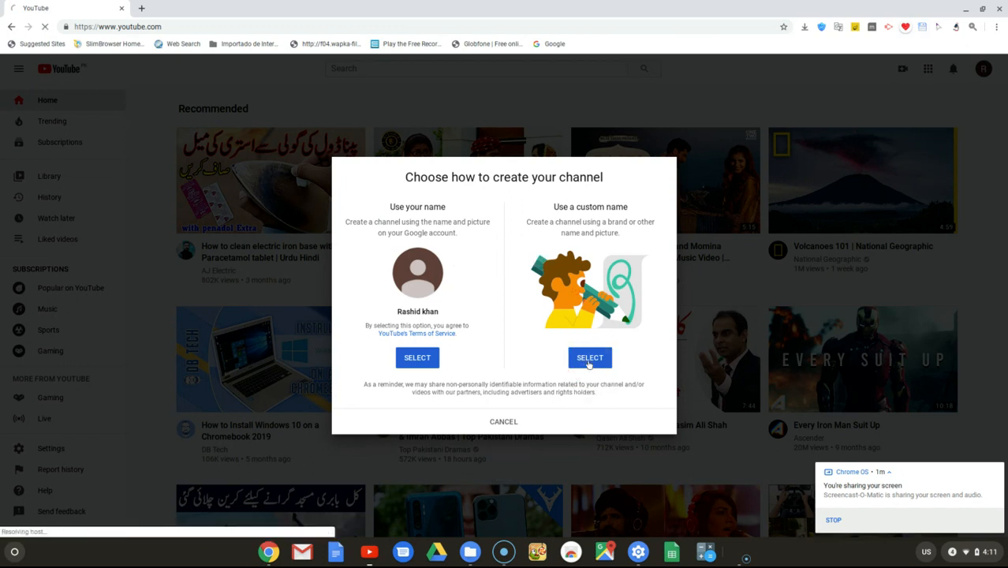
click(588, 360)
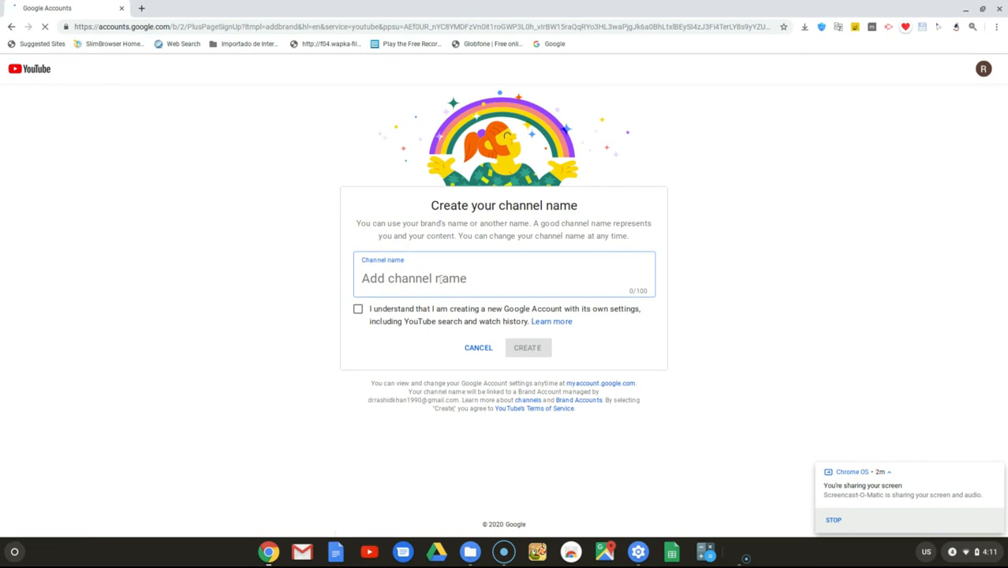
text(Youtube)
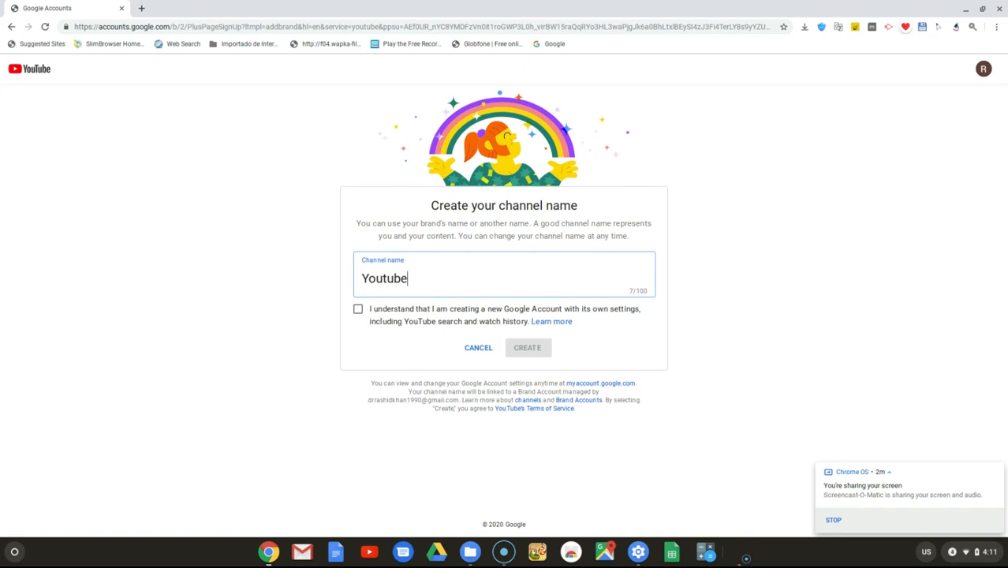
key(BackSpace)
key(BackSpace)
key(BackSpace)
key(BackSpace)
key(BackSpace)
key(BackSpace)
key(BackSpace)
Step: Create the channel under the name "Computer Tips", acknowledging that it makes a new Google Account with its own settings
text(Comp)
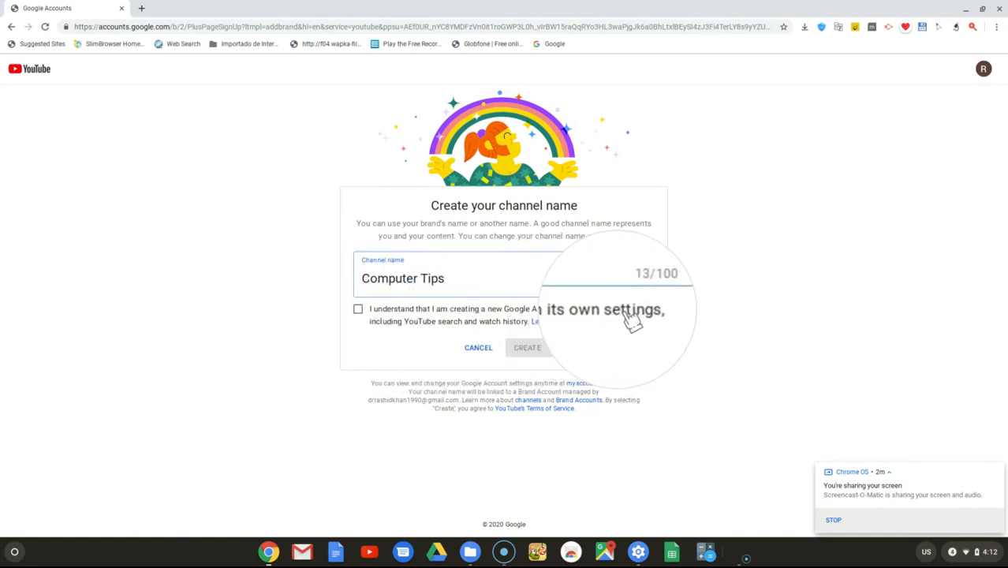
click(360, 310)
click(358, 310)
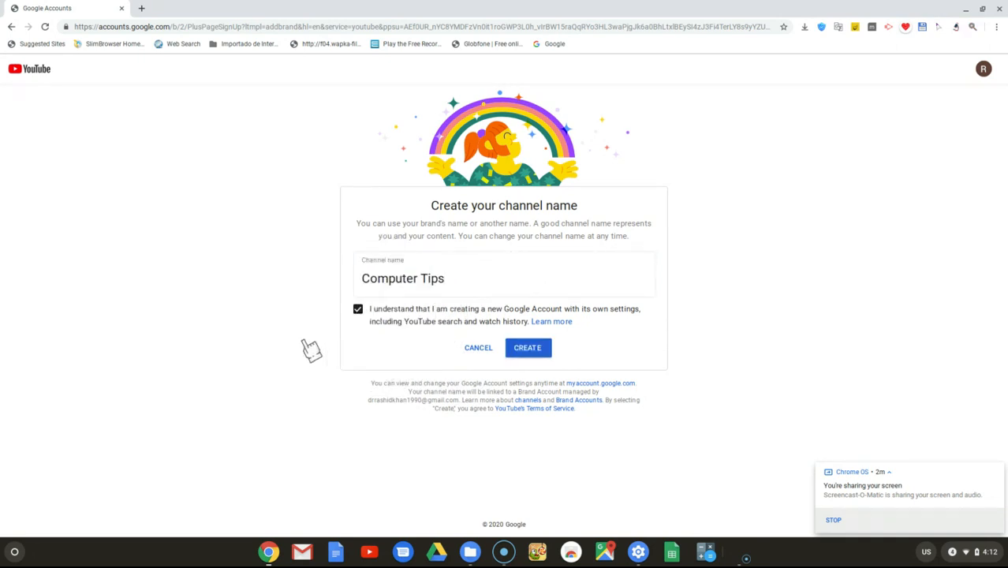
mouse_move(308, 338)
mouse_down()
mouse_move(376, 322)
mouse_move(362, 295)
mouse_move(344, 325)
mouse_move(366, 335)
mouse_up()
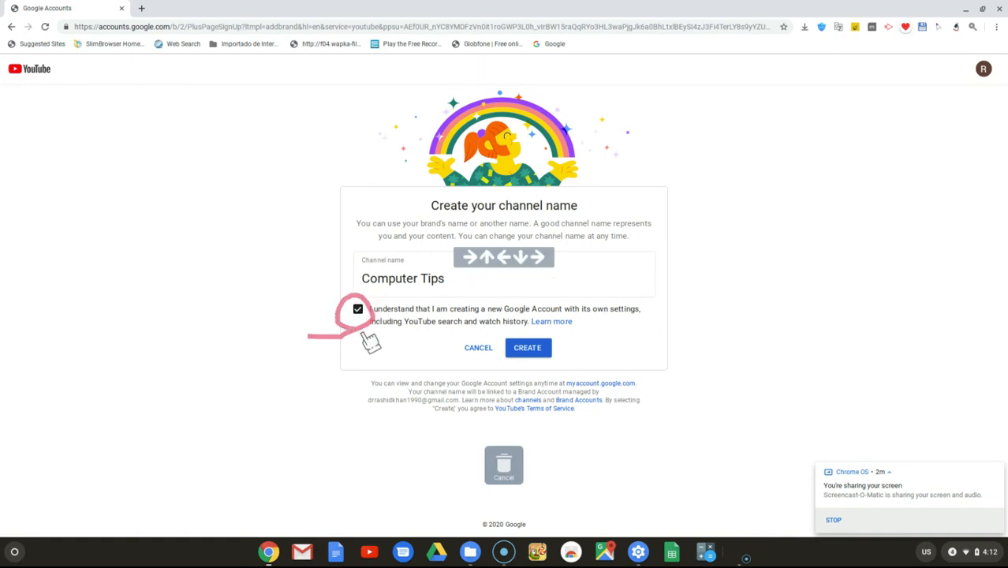
mouse_move(521, 371)
mouse_down()
mouse_move(573, 366)
mouse_move(553, 343)
mouse_move(523, 341)
mouse_move(505, 359)
mouse_move(532, 372)
mouse_up()
click(527, 347)
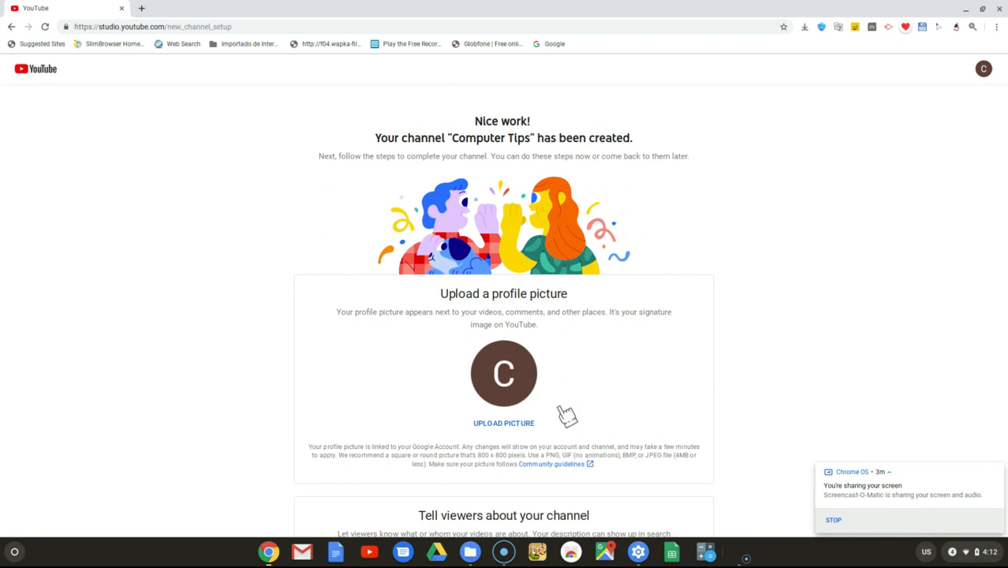
Step: Upload Beauty_of_Gilgit_Baltistan.JPG from My Downloads as the channel's profile picture
click(973, 26)
mouse_move(576, 432)
mouse_down()
mouse_move(474, 427)
mouse_move(477, 412)
mouse_move(526, 387)
mouse_move(522, 333)
mouse_up()
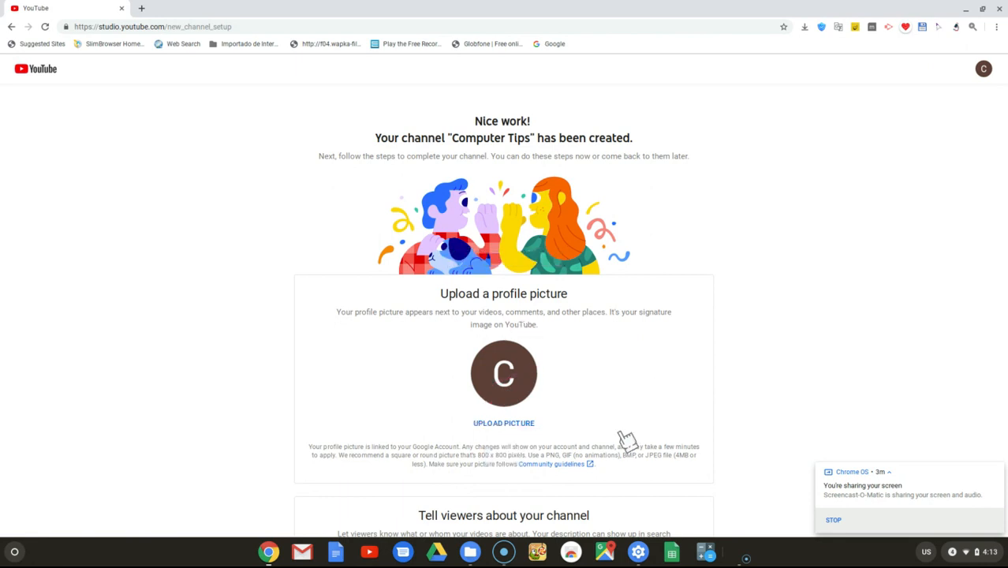
mouse_move(626, 439)
mouse_down()
mouse_move(469, 436)
mouse_move(470, 337)
mouse_move(578, 398)
mouse_move(557, 444)
mouse_up()
click(516, 424)
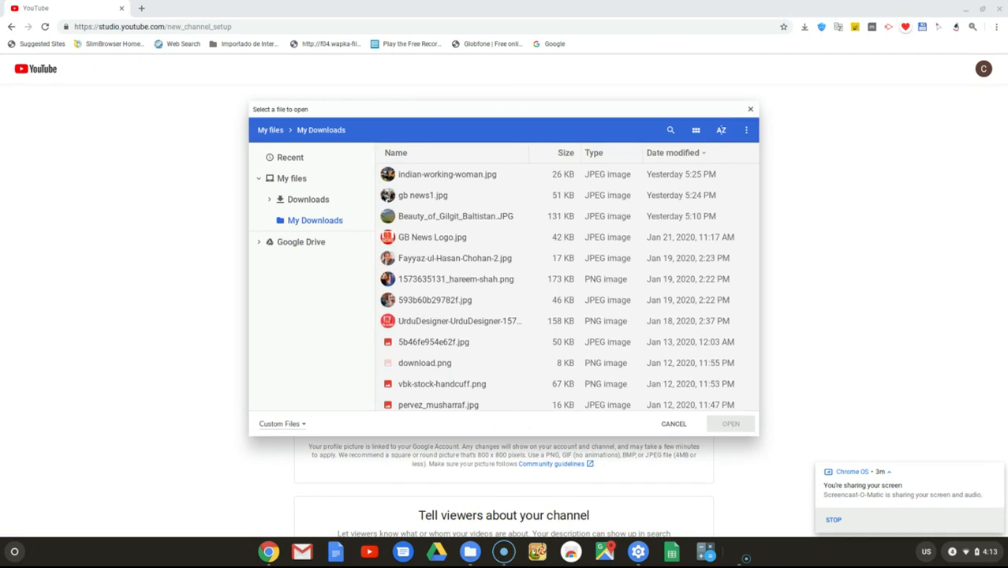
double_click(456, 216)
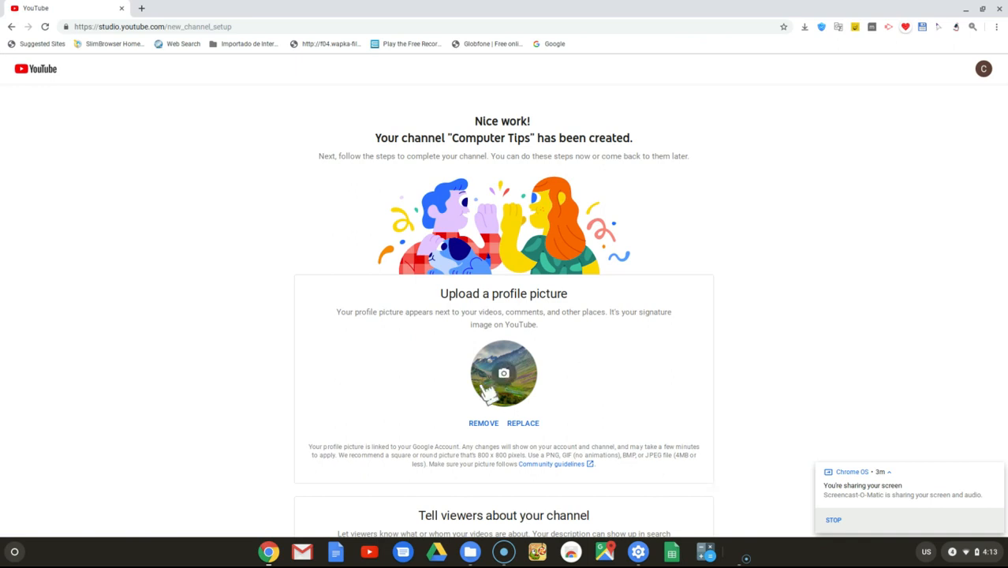
Step: Begin the channel description with a greeting, the owner's full name and "and am computer Expert"
scroll(596, 392, down, 2)
scroll(597, 399, down, 1)
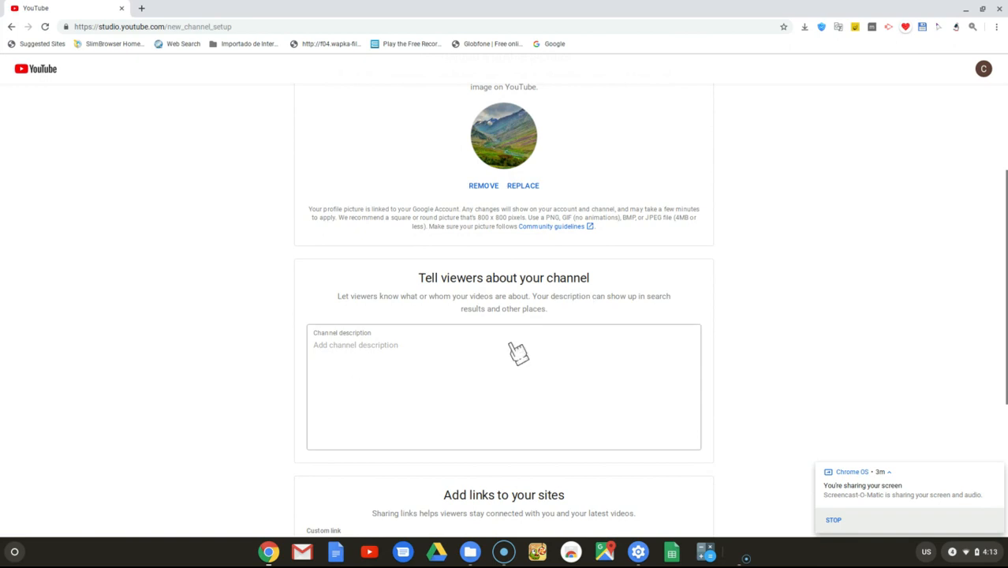
click(379, 347)
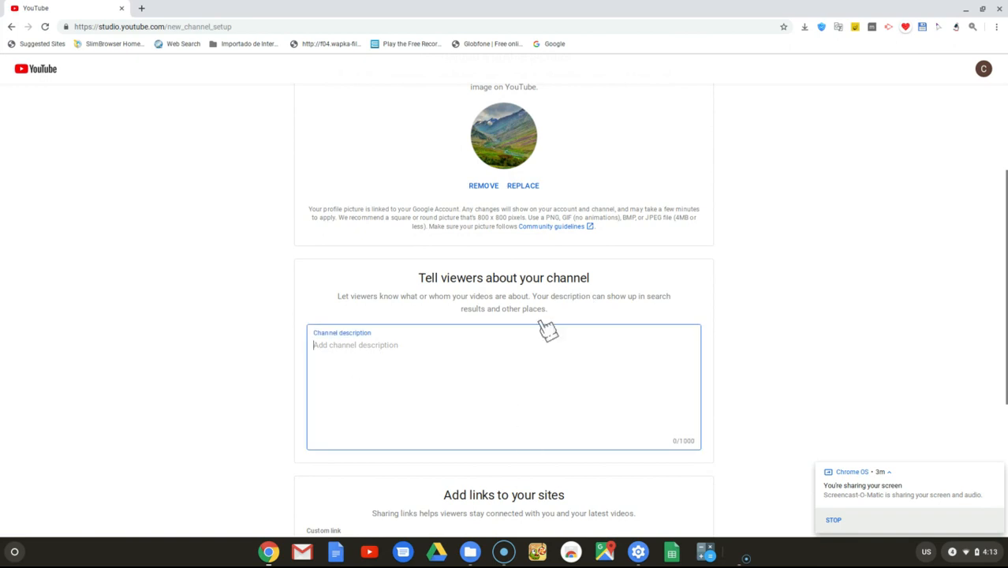
click(975, 28)
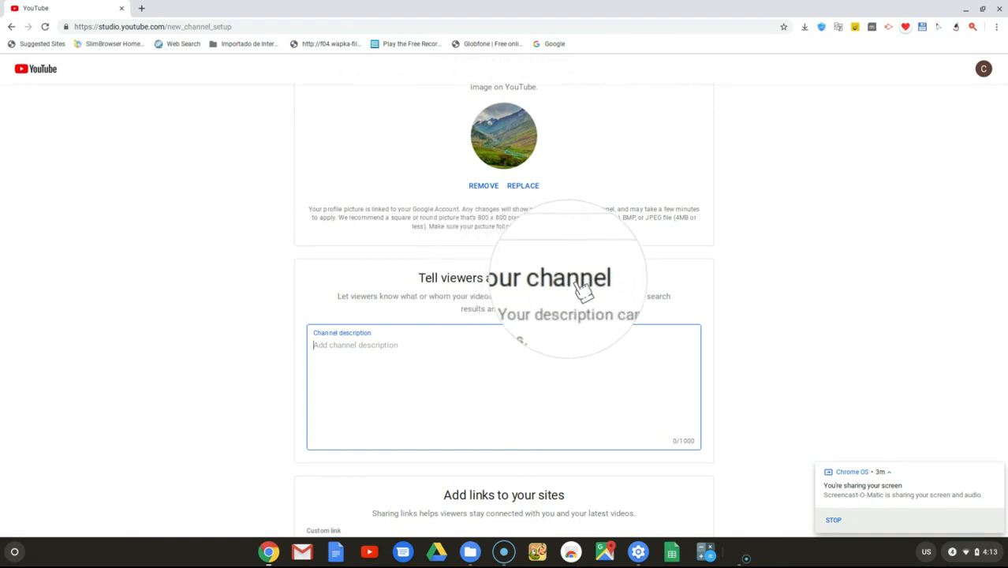
click(351, 385)
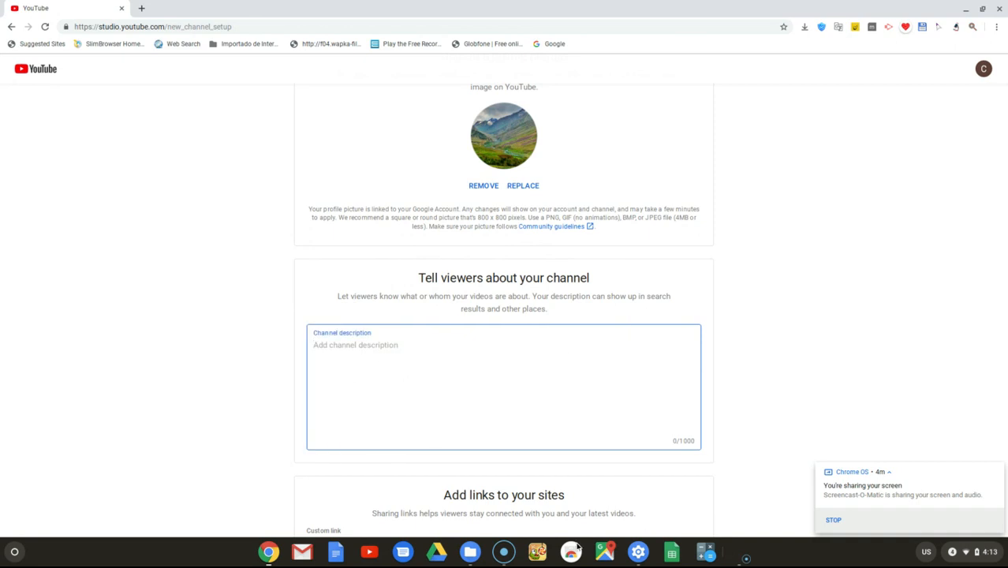
scroll(589, 465, down, 3)
scroll(589, 464, up, 1)
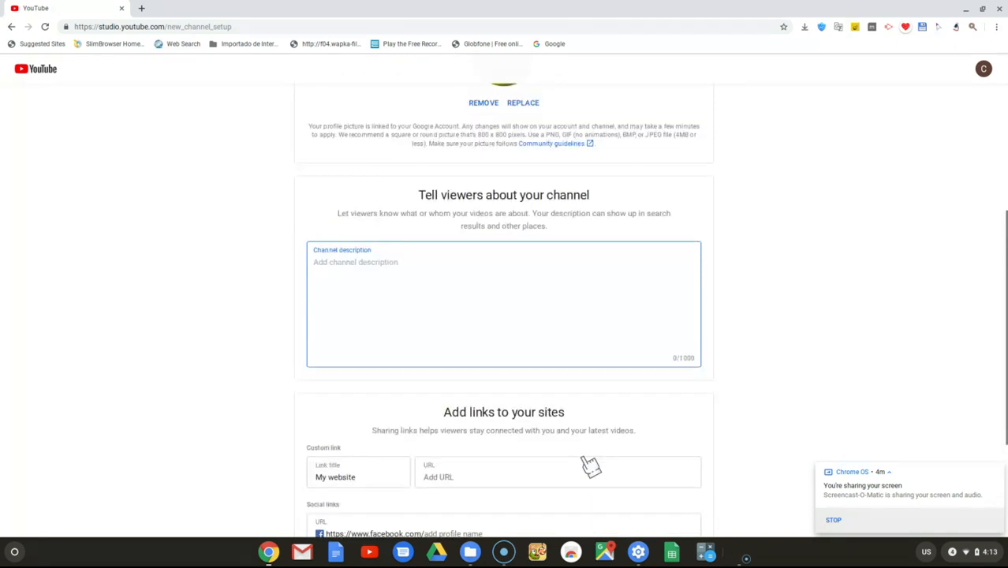
scroll(589, 465, up, 1)
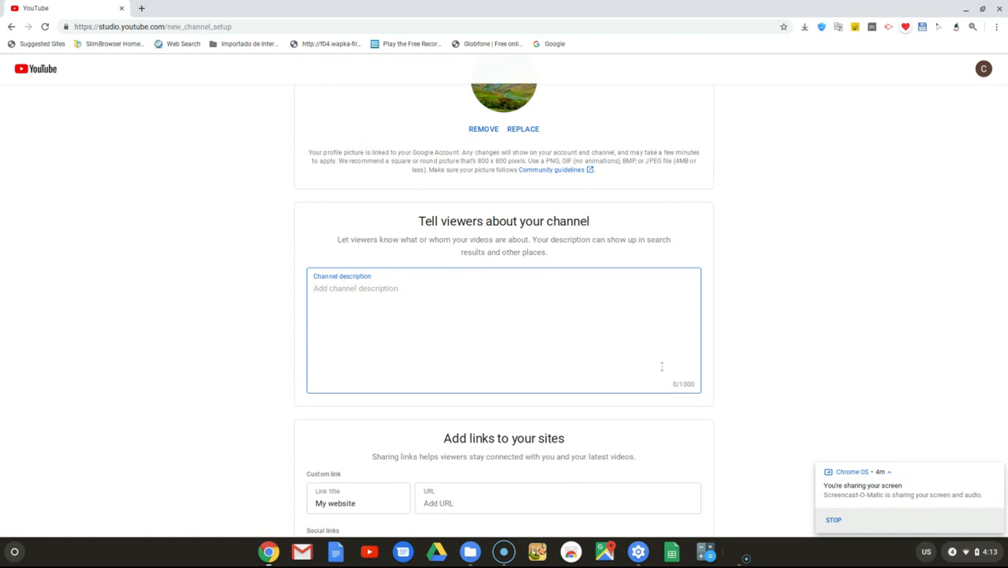
text(h)
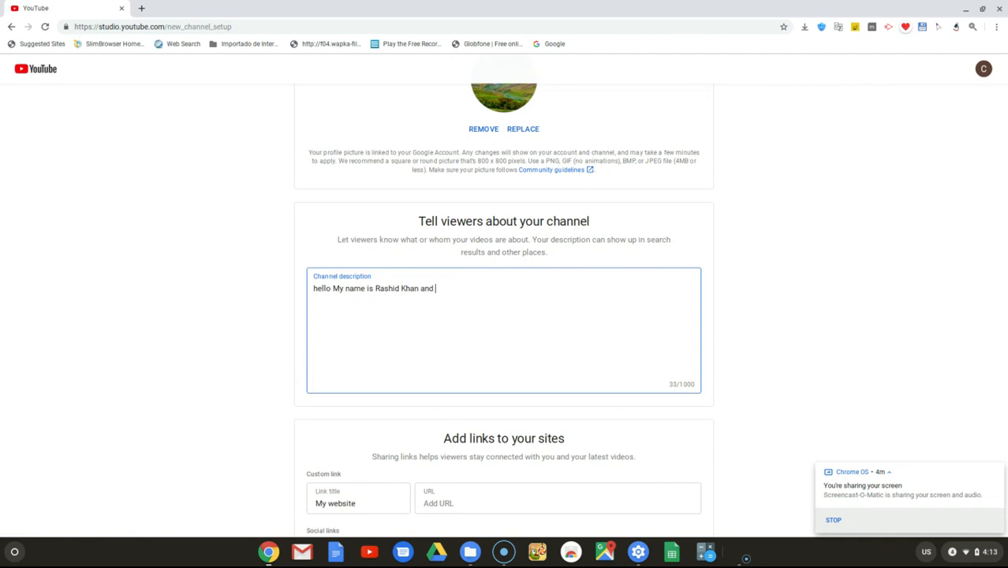
text(am)
Step: Complete the channel description with "am going to share computer tips on this channel"
text(going to share computer tups)
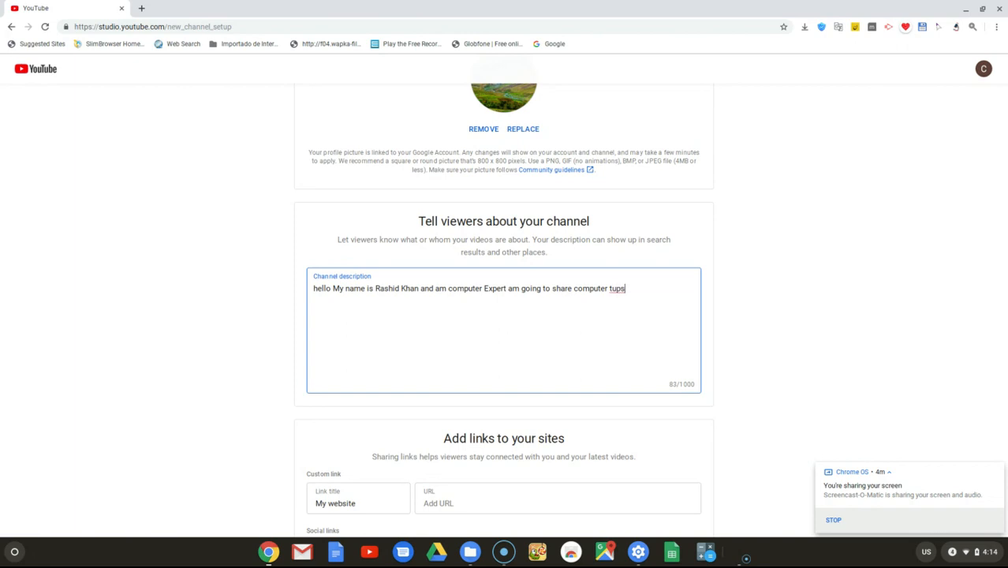
key(BackSpace)
key(BackSpace)
text(ch)
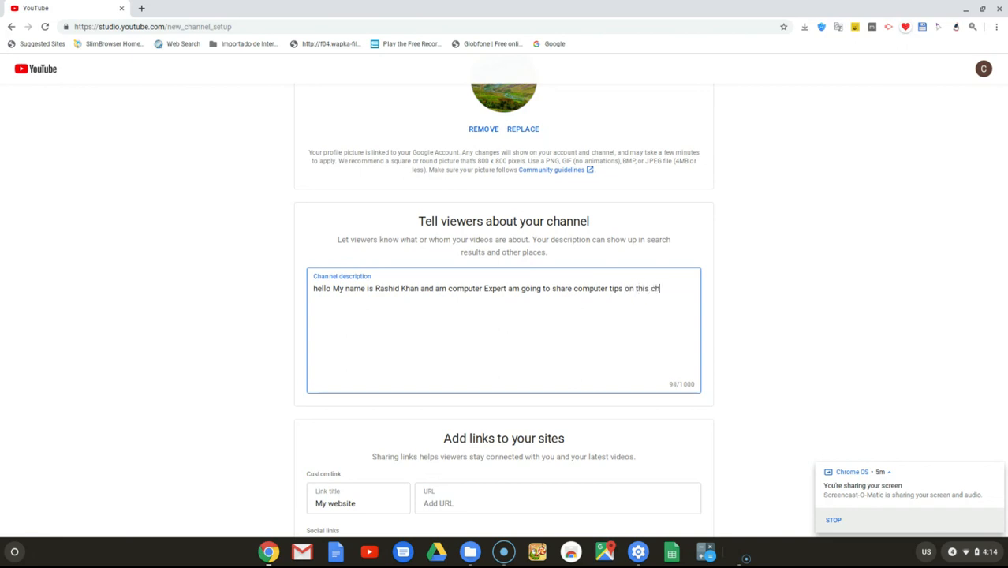
text(annel)
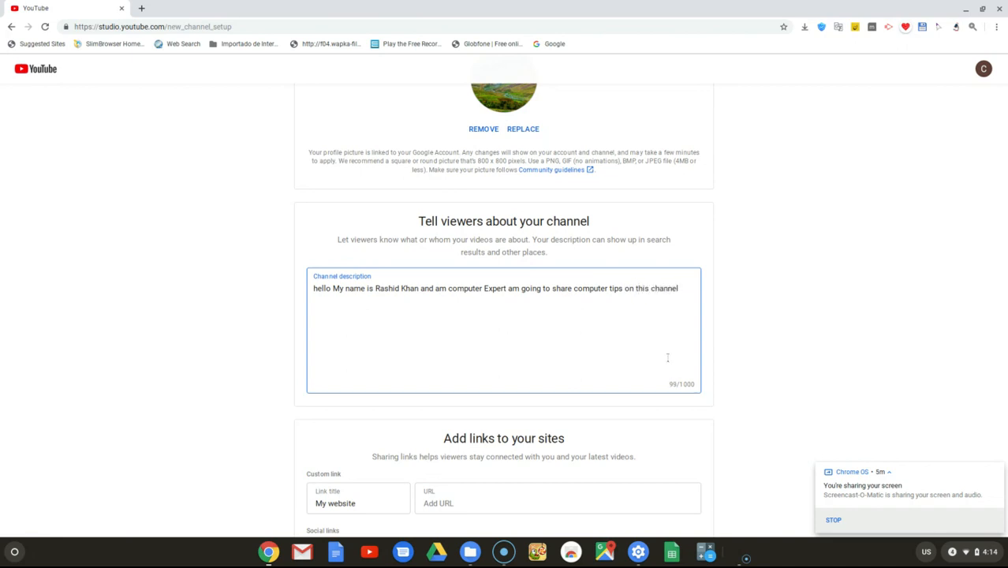
Step: Add computer.tips as the profile name in the channel's Facebook link
scroll(540, 430, down, 3)
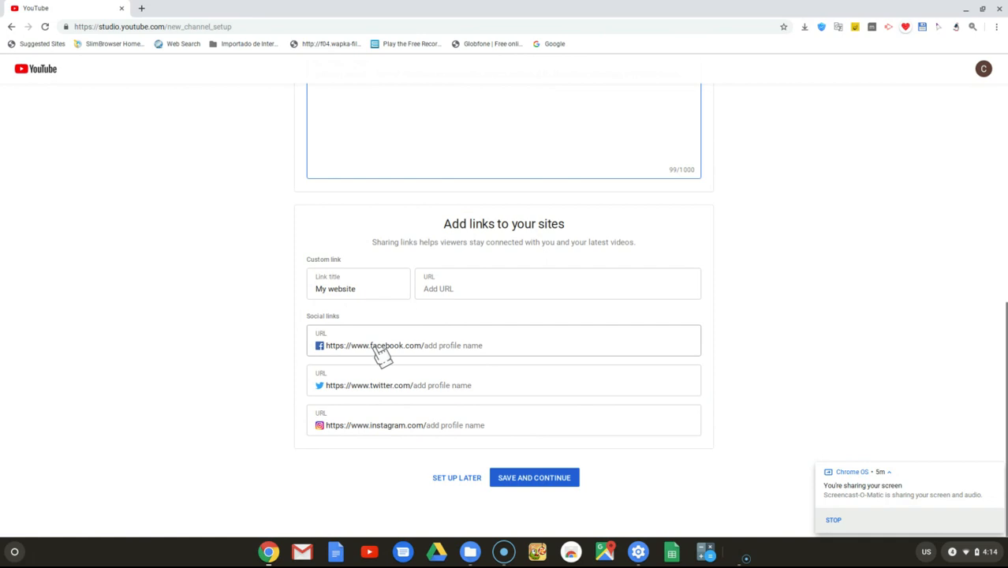
click(971, 28)
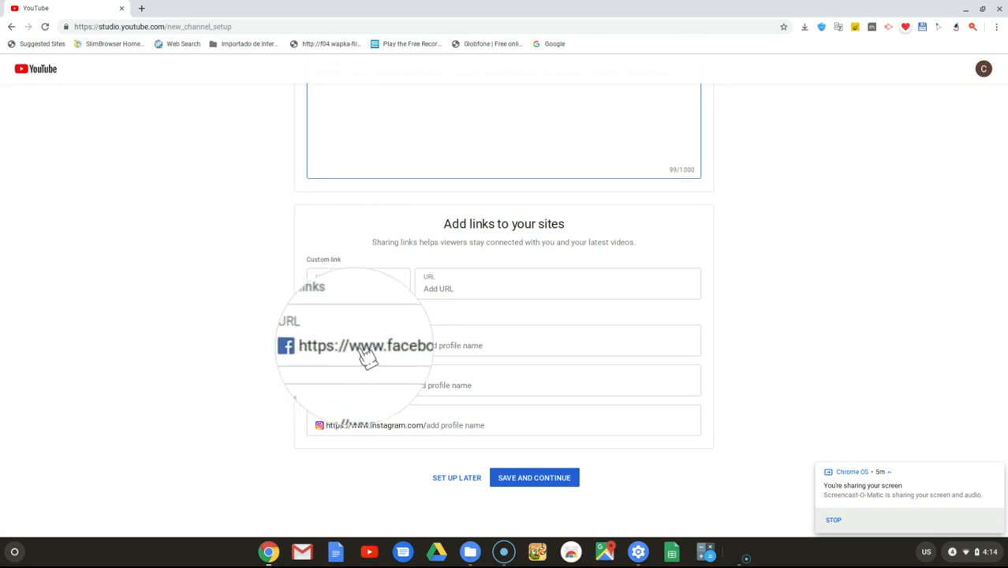
click(483, 356)
click(473, 343)
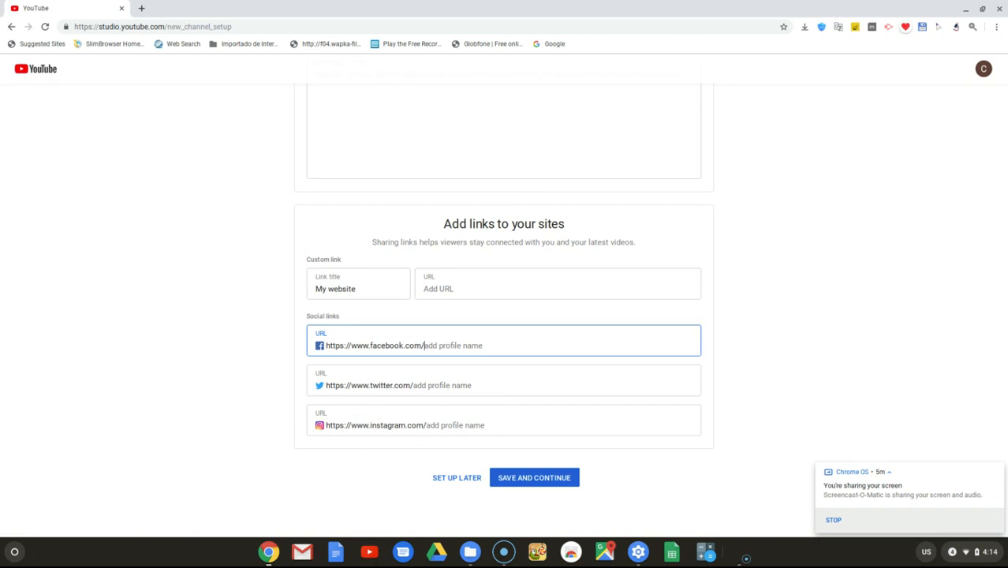
text(computer.tips)
key(Tab)
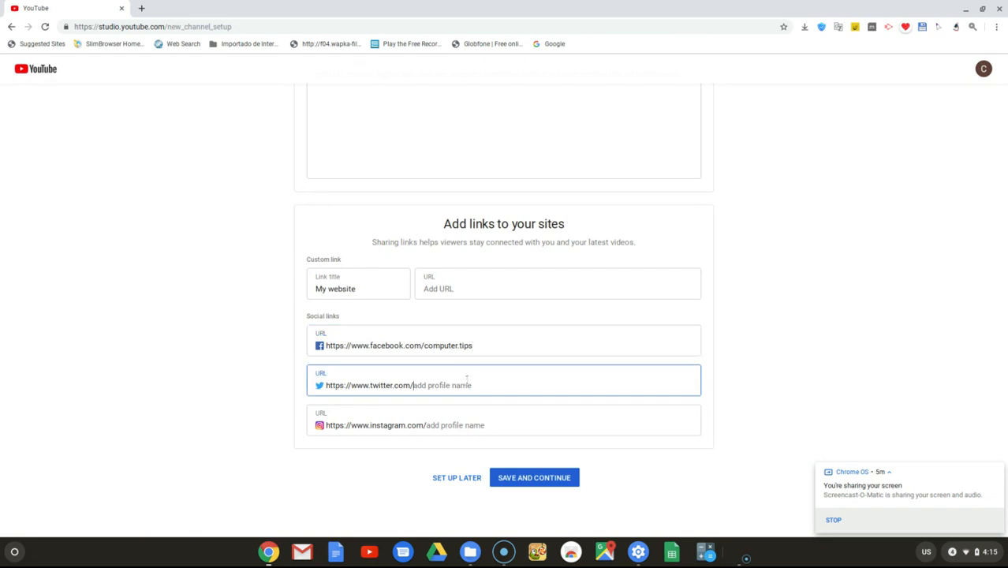
Step: Save the channel details and dismiss the customization tip on the new channel page
click(532, 478)
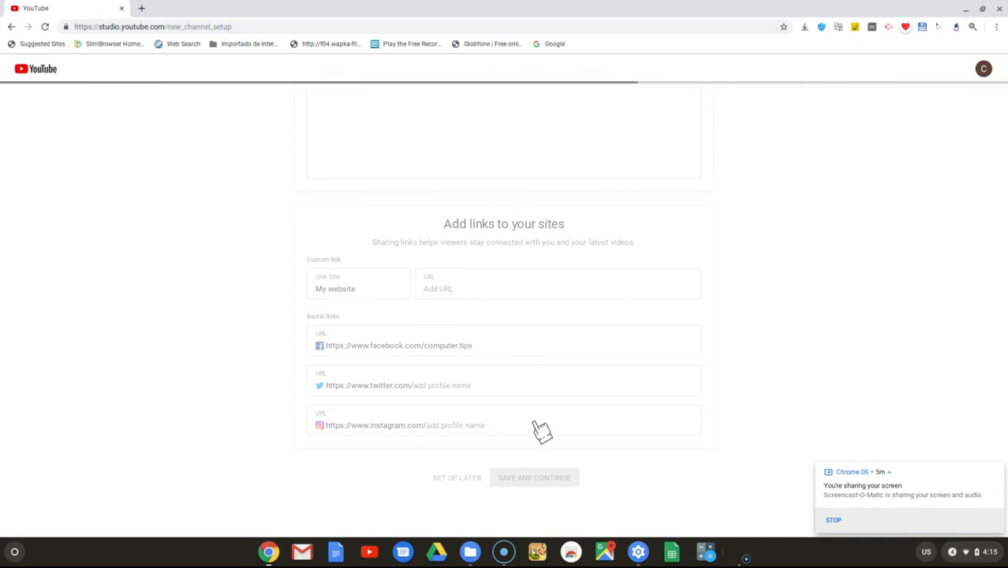
scroll(540, 430, up, 5)
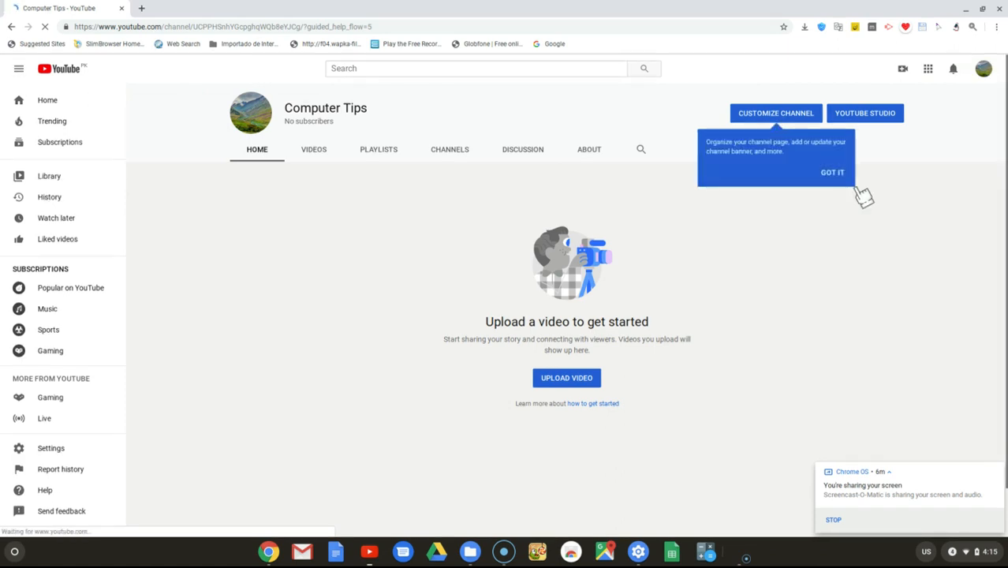
click(832, 173)
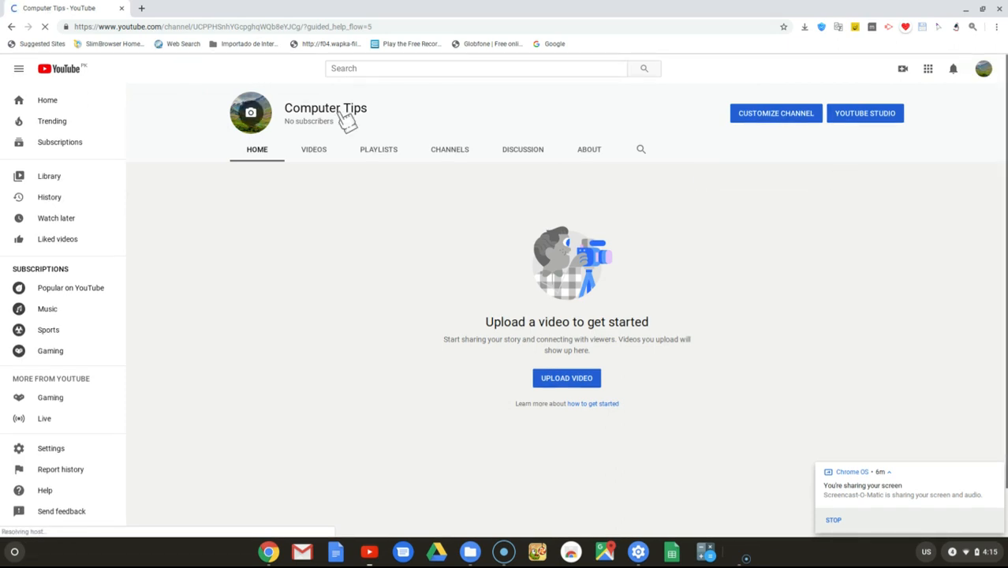